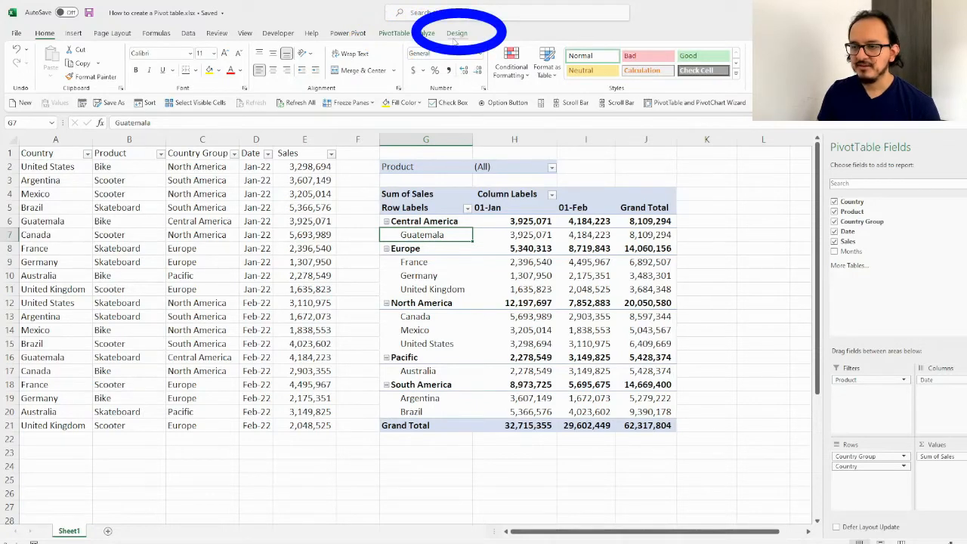
Step: Change the PivotTable's report layout to tabular form
{"action": "left_click", "coordinate": [455, 37]}
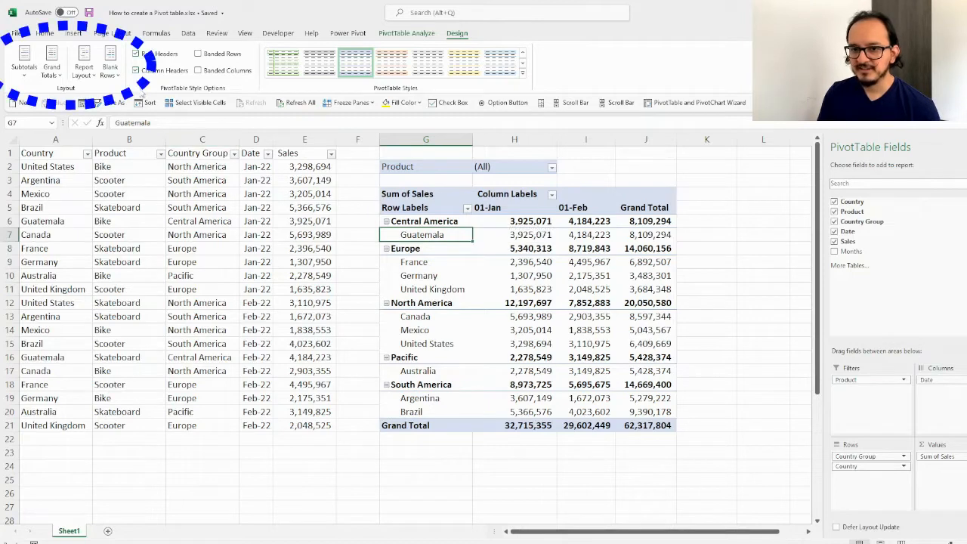
{"action": "left_click", "coordinate": [94, 78]}
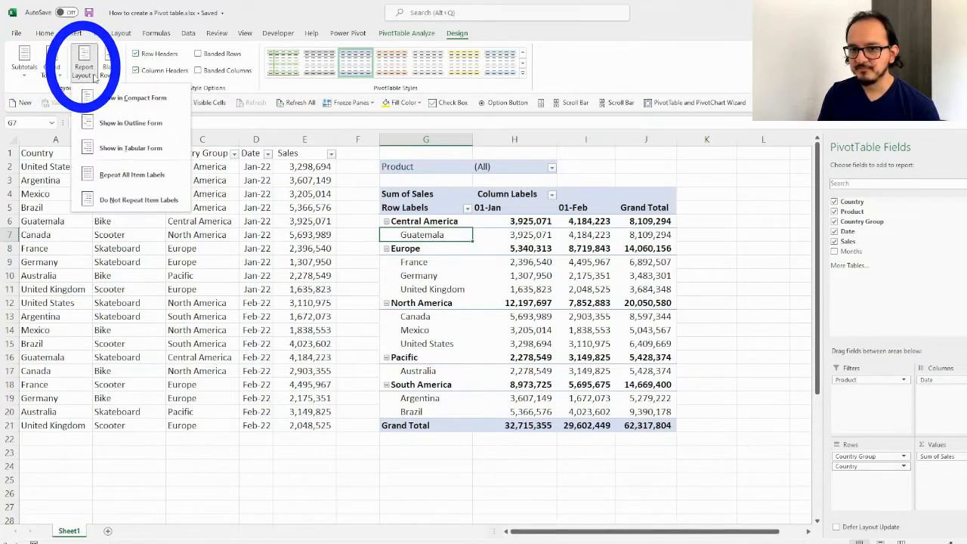
{"action": "left_click", "coordinate": [136, 149]}
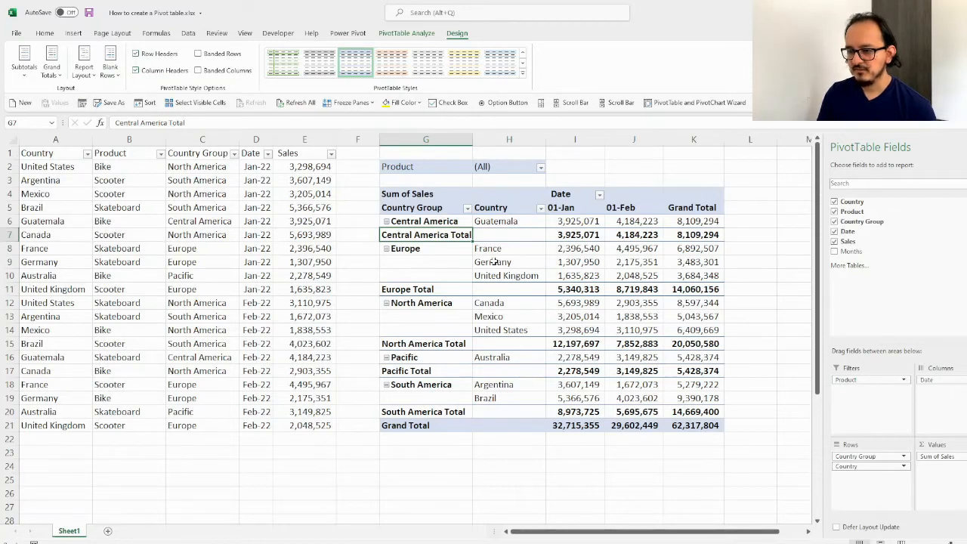
Step: Switch the PivotTable's report layout to outline form and return it to tabular form
{"action": "left_click", "coordinate": [83, 70]}
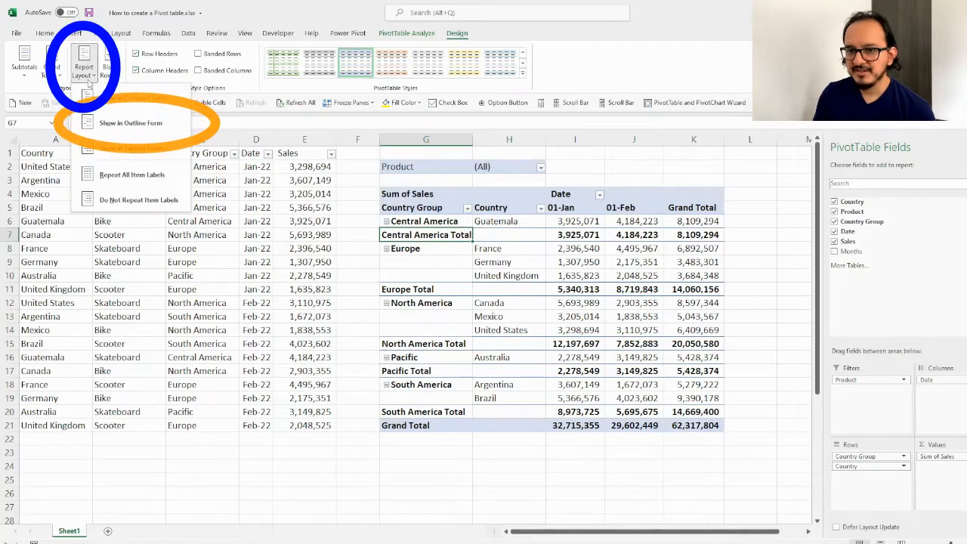
{"action": "left_click", "coordinate": [149, 127]}
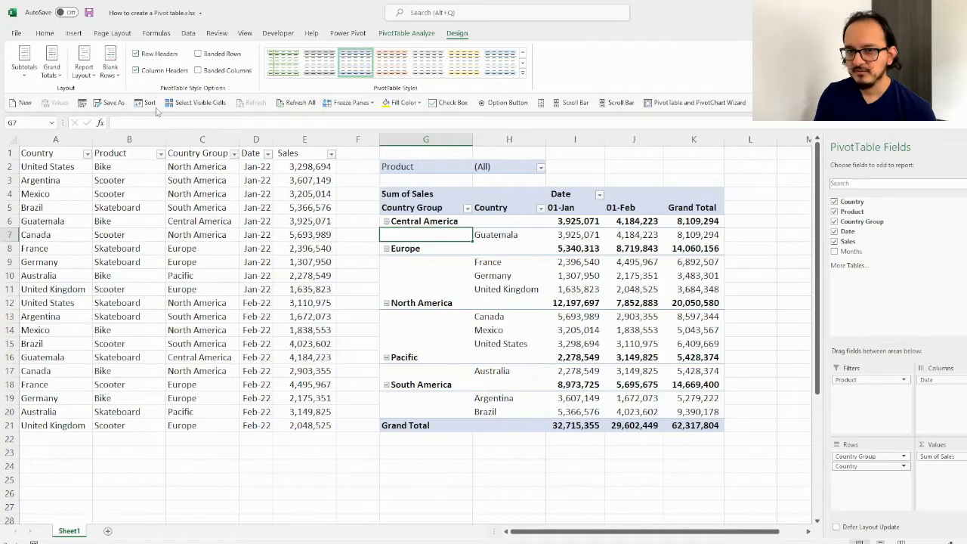
{"action": "left_click", "coordinate": [91, 77]}
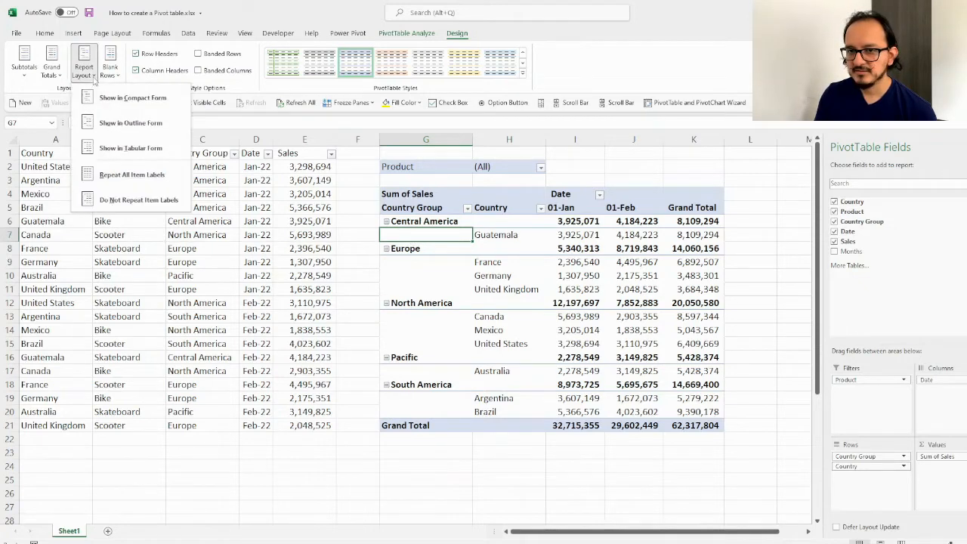
{"action": "left_click", "coordinate": [159, 150]}
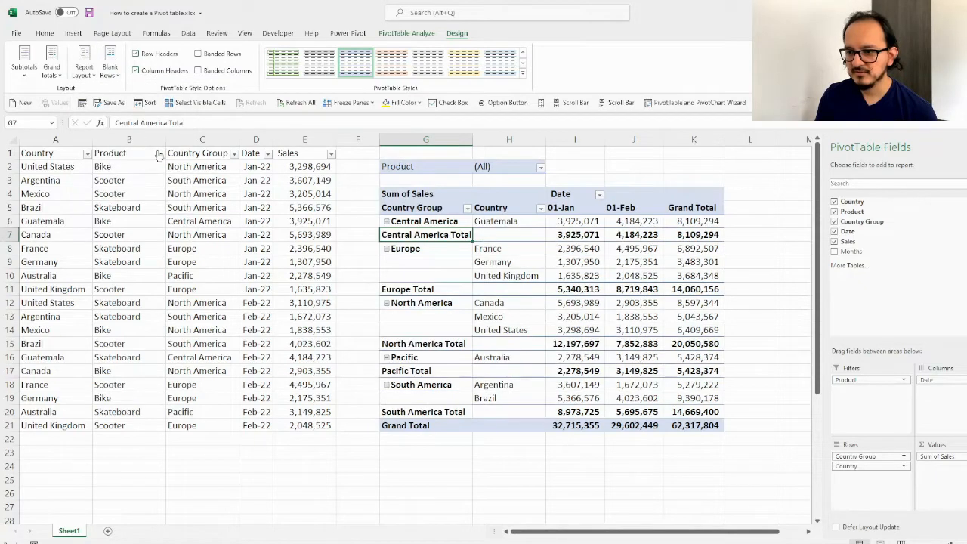
Step: Inspect the subtotal rows and Grand Total column, and set the PivotTable to show no subtotals
{"action": "left_click", "coordinate": [463, 261]}
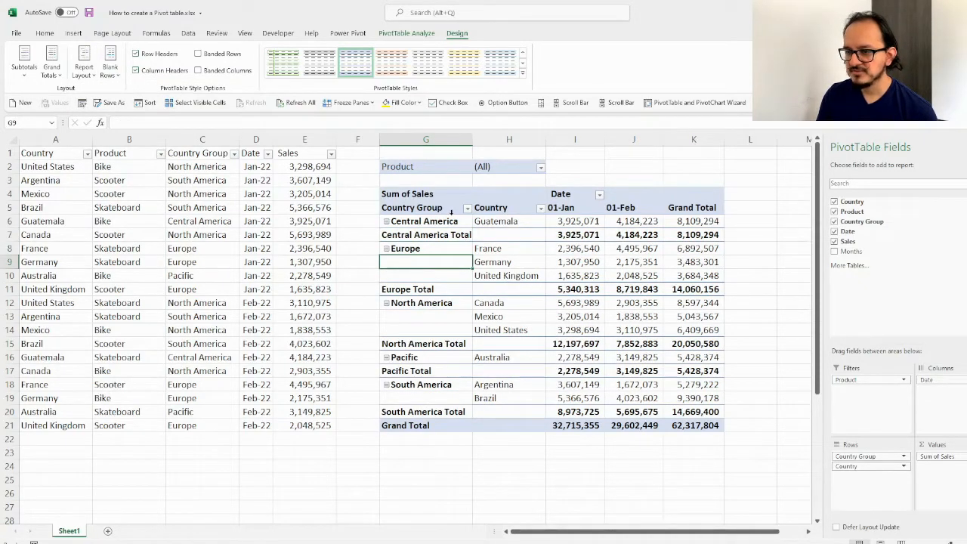
{"action": "left_click", "coordinate": [380, 235]}
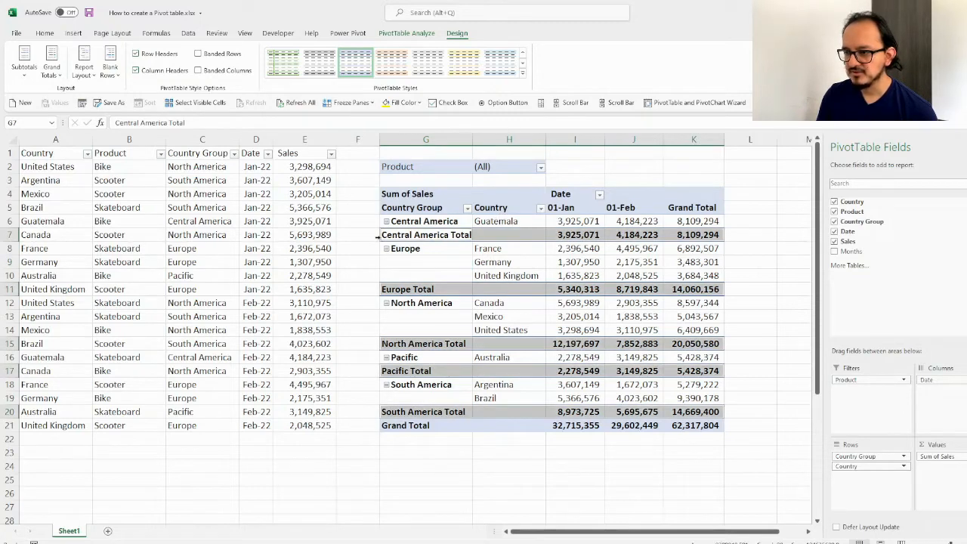
{"action": "left_click", "coordinate": [678, 203]}
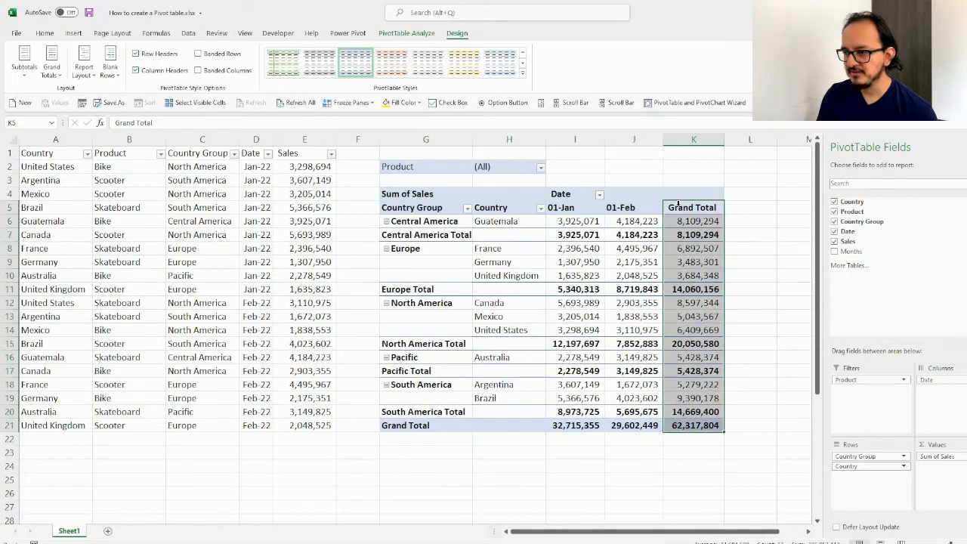
{"action": "left_click", "coordinate": [454, 250]}
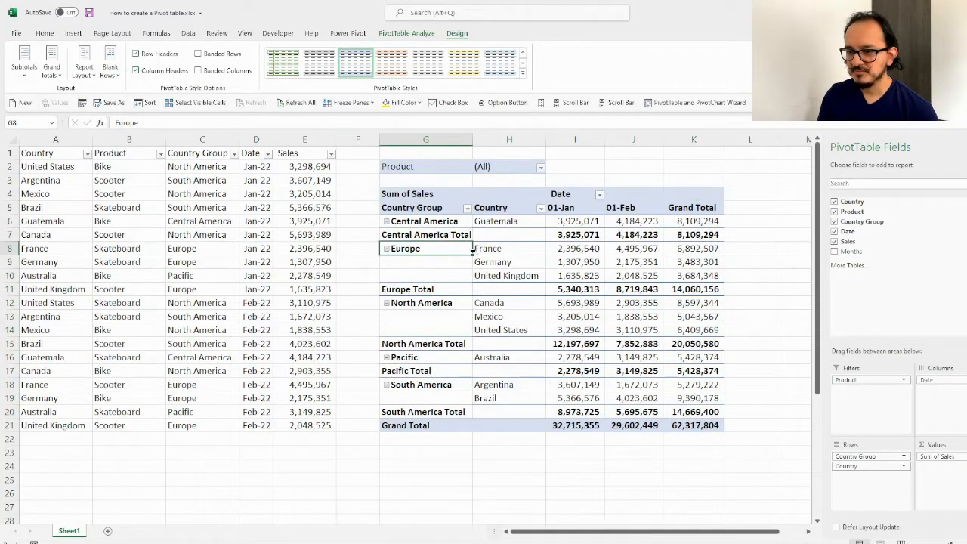
{"action": "left_click", "coordinate": [382, 235]}
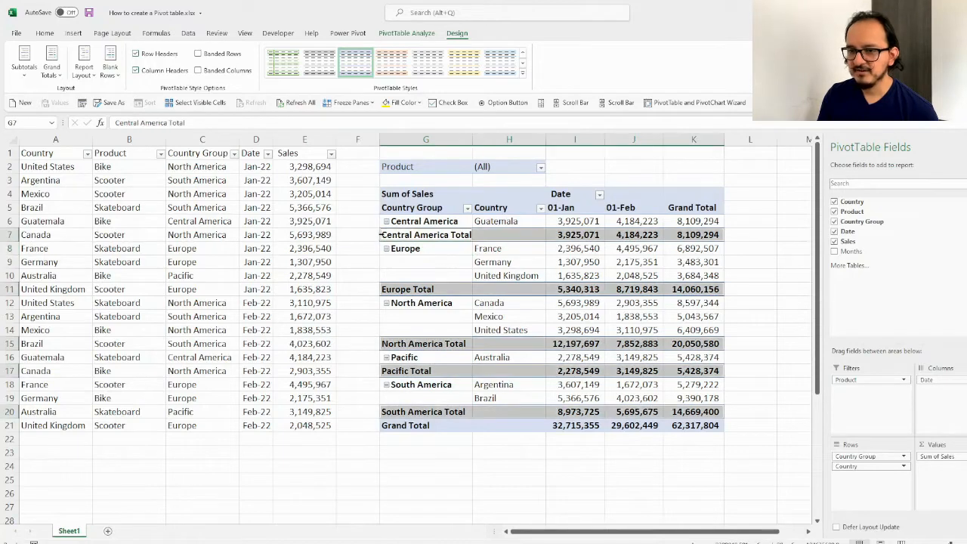
{"action": "left_click", "coordinate": [382, 235]}
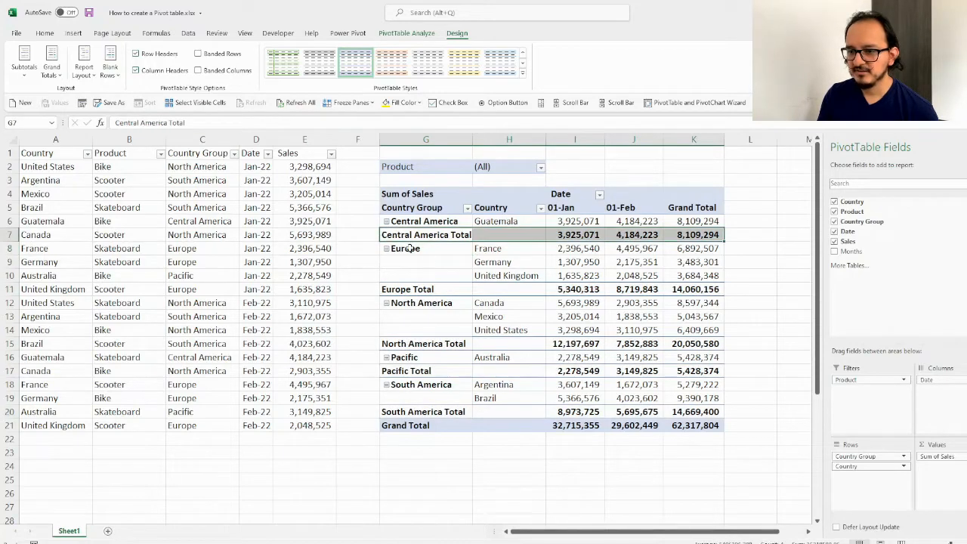
{"action": "left_click", "coordinate": [29, 77]}
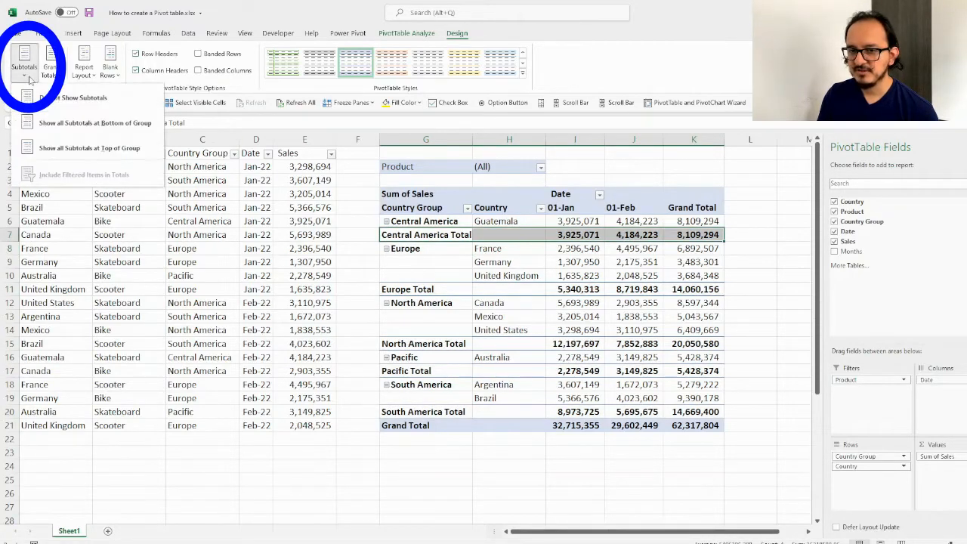
{"action": "left_click", "coordinate": [65, 98]}
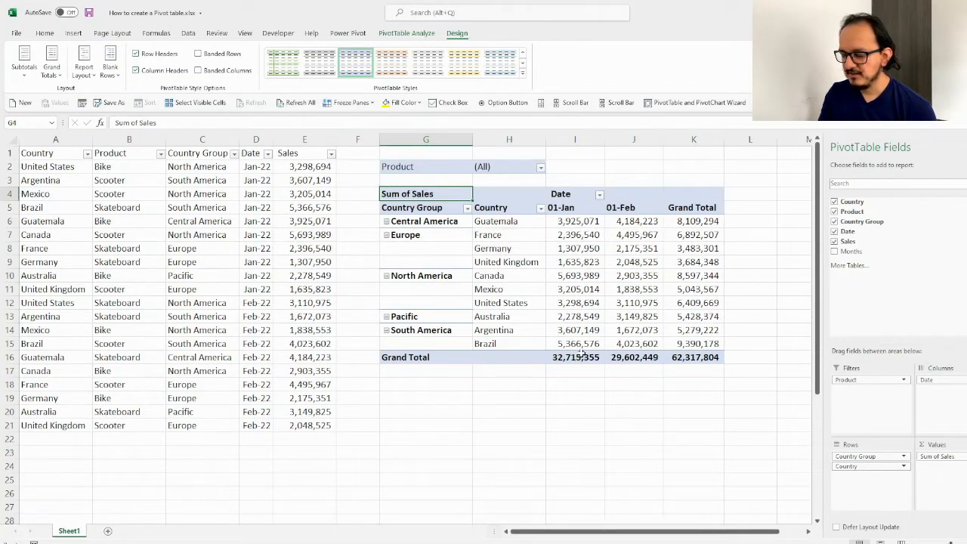
Step: Highlight the Grand Total column and row, and turn grand totals on for rows only
{"action": "left_click", "coordinate": [690, 201]}
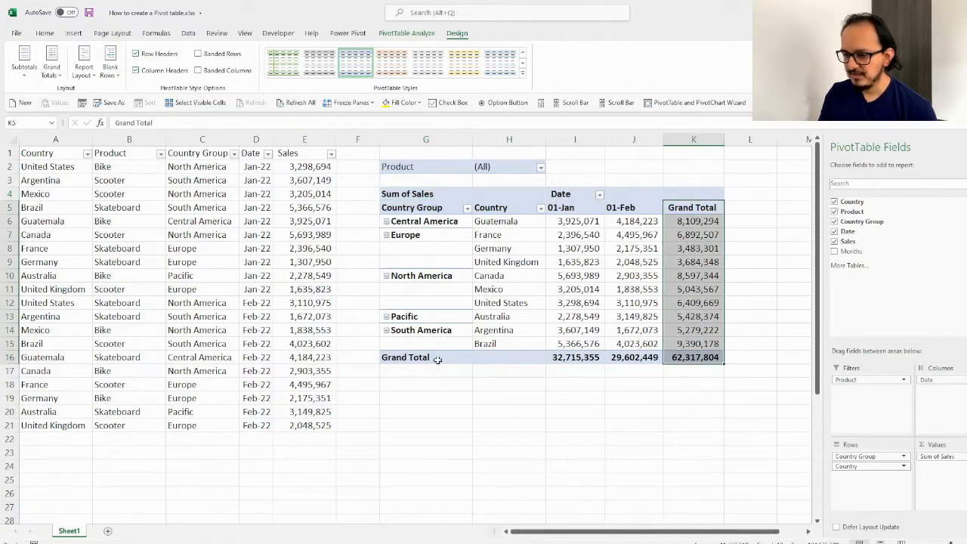
{"action": "left_click_drag", "start_coordinate": [432, 360], "coordinate": [687, 360]}
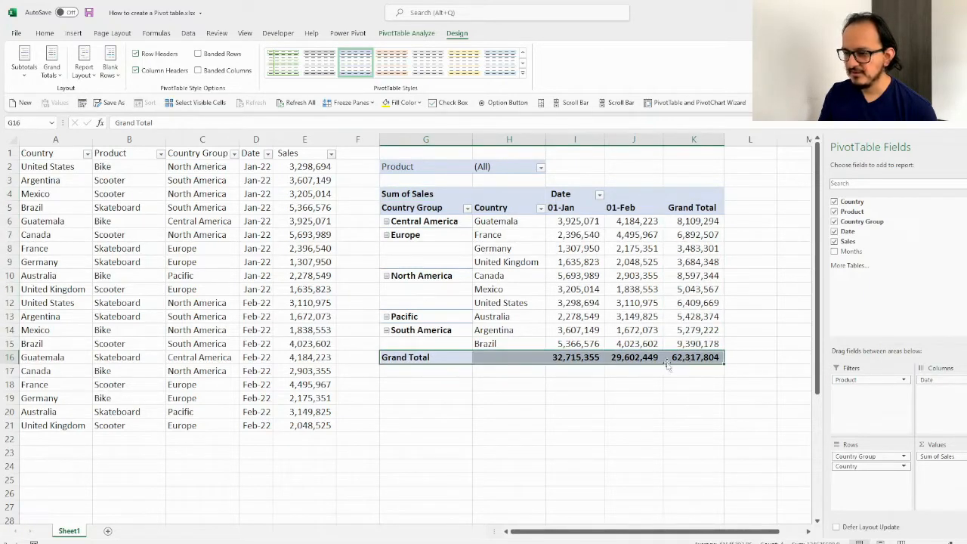
{"action": "left_click", "coordinate": [61, 78]}
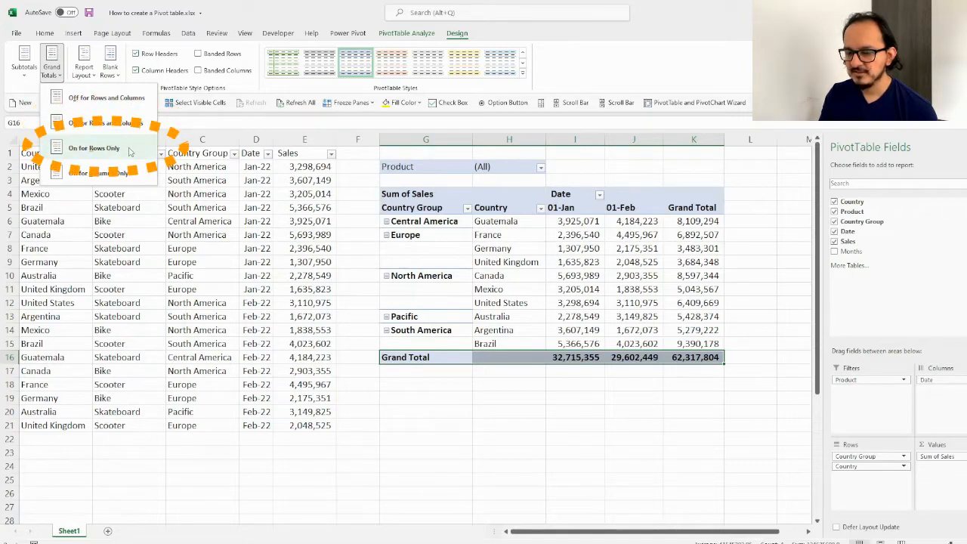
{"action": "left_click", "coordinate": [129, 150]}
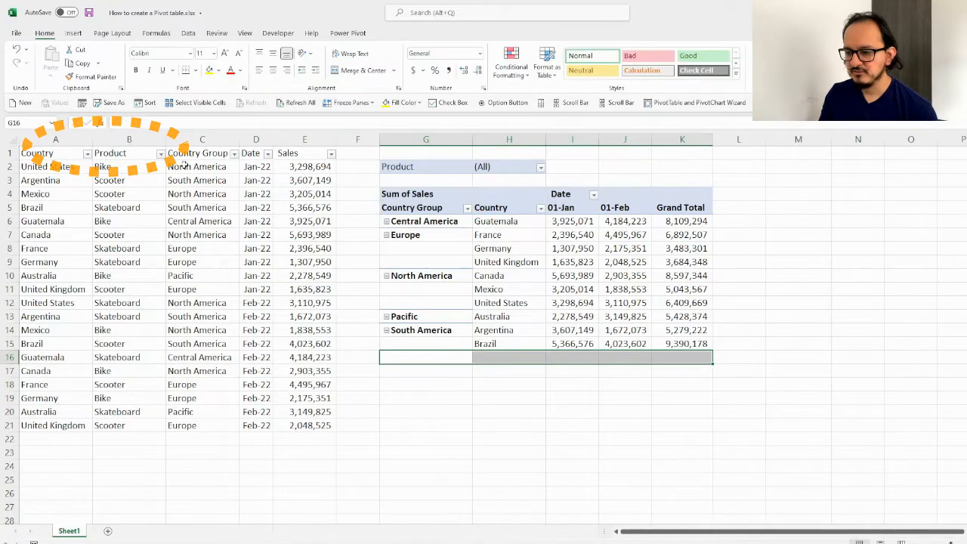
{"action": "left_click", "coordinate": [527, 368]}
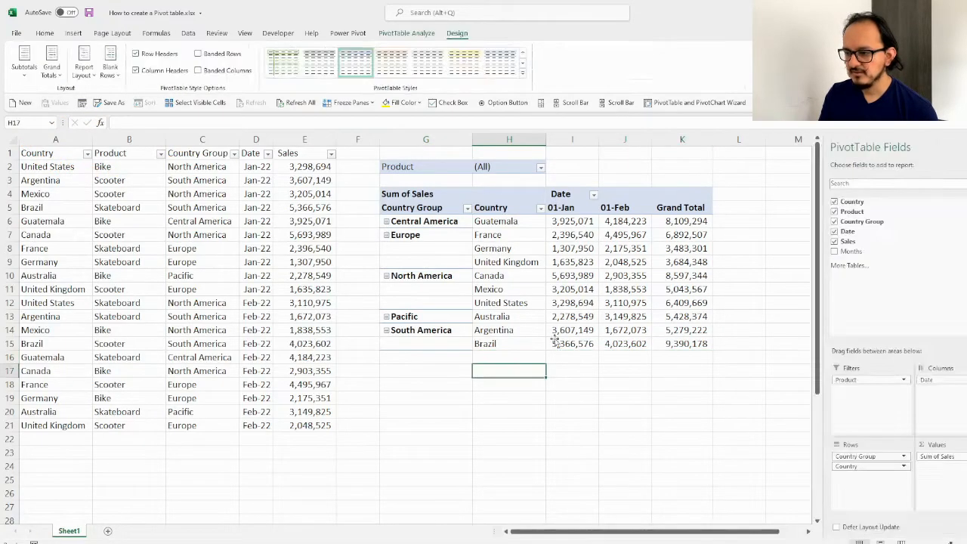
Step: Select the Grand Total column and turn the PivotTable's grand totals on for columns only
{"action": "left_click", "coordinate": [686, 199]}
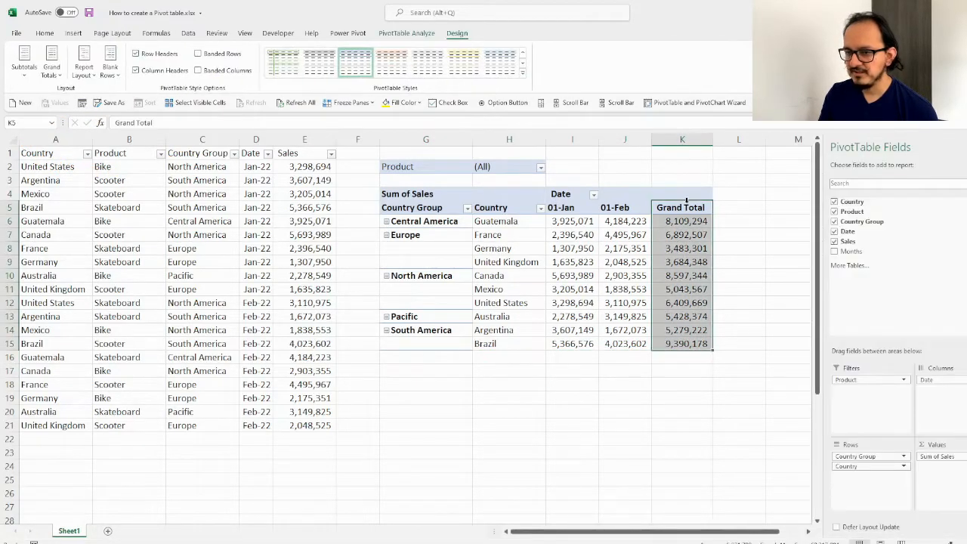
{"action": "left_click", "coordinate": [52, 65]}
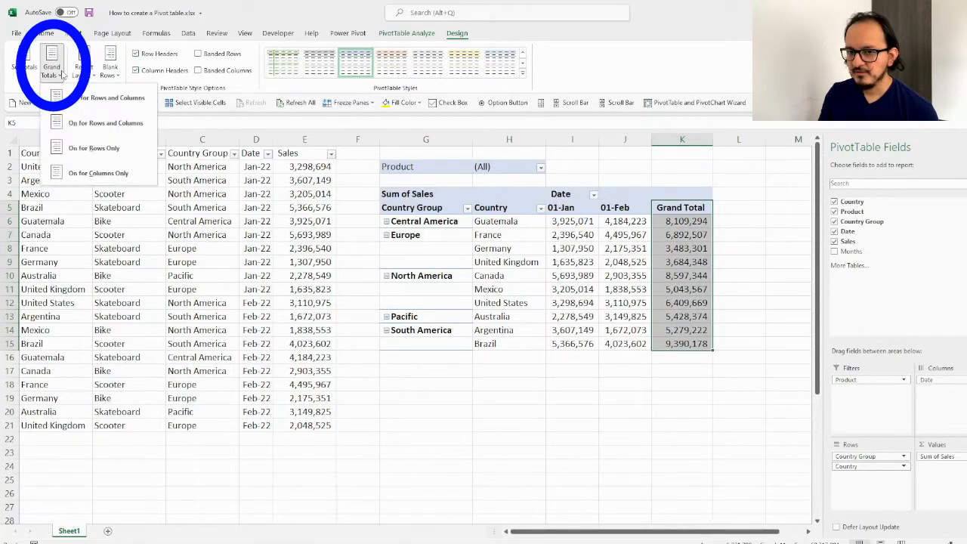
{"action": "left_click", "coordinate": [123, 174]}
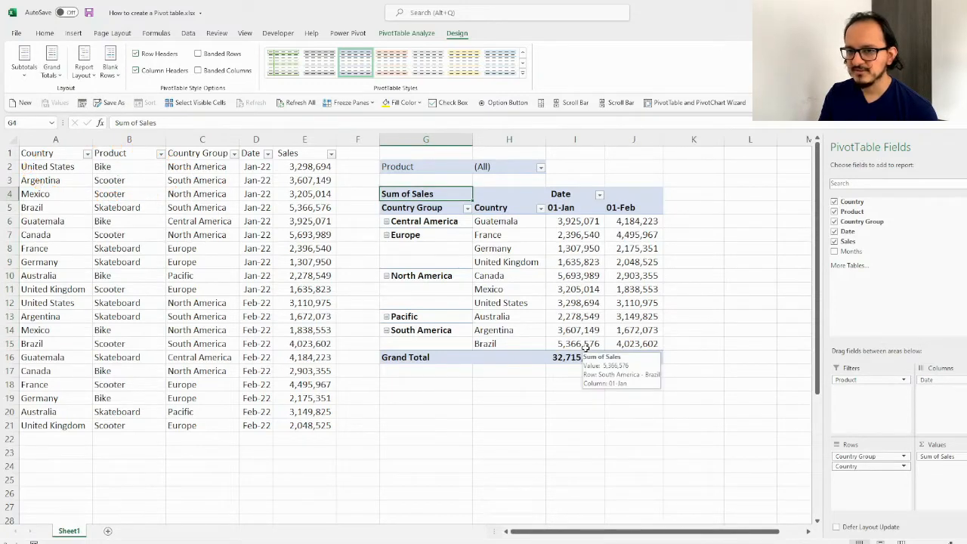
Step: Repeat all item labels in the PivotTable's Country Group column and switch the repetition back off
{"action": "left_click", "coordinate": [474, 250]}
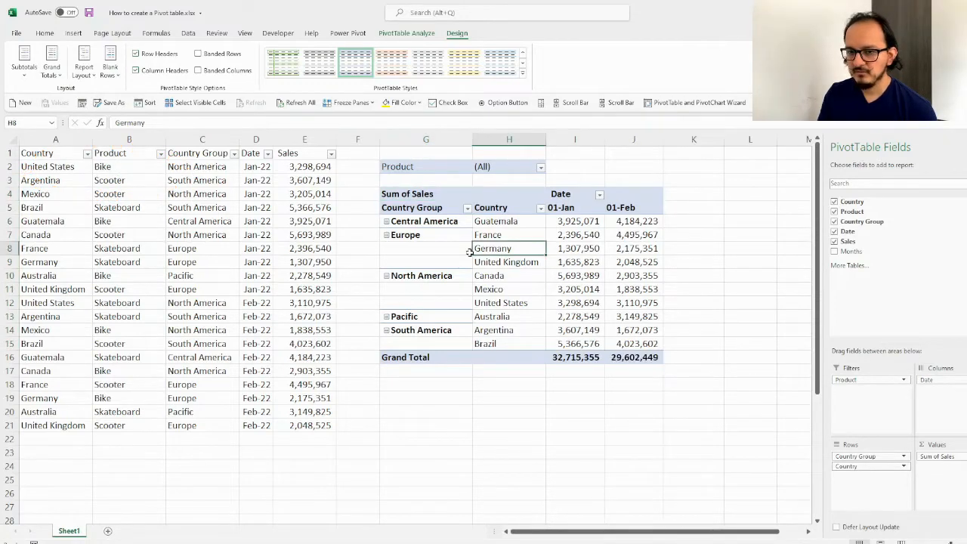
{"action": "left_click", "coordinate": [91, 80]}
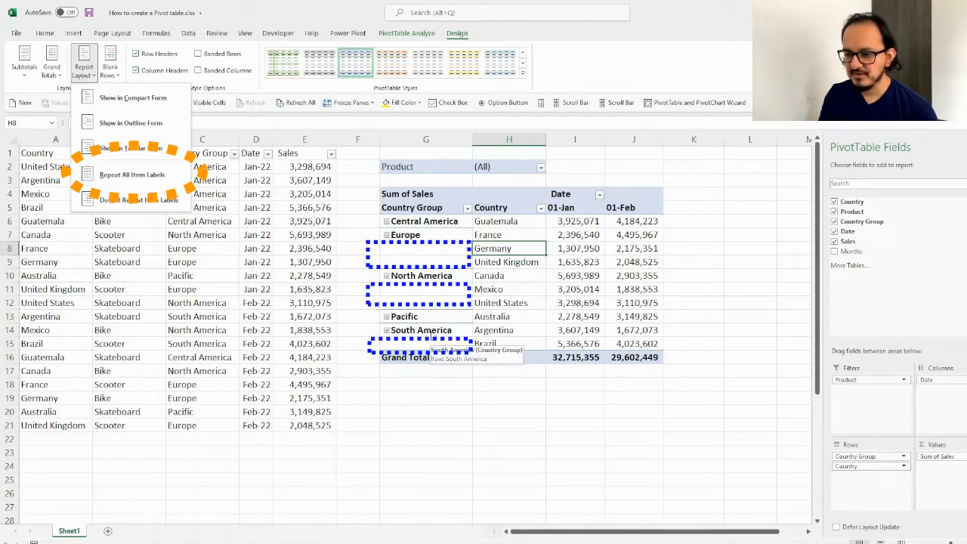
{"action": "left_click", "coordinate": [145, 179]}
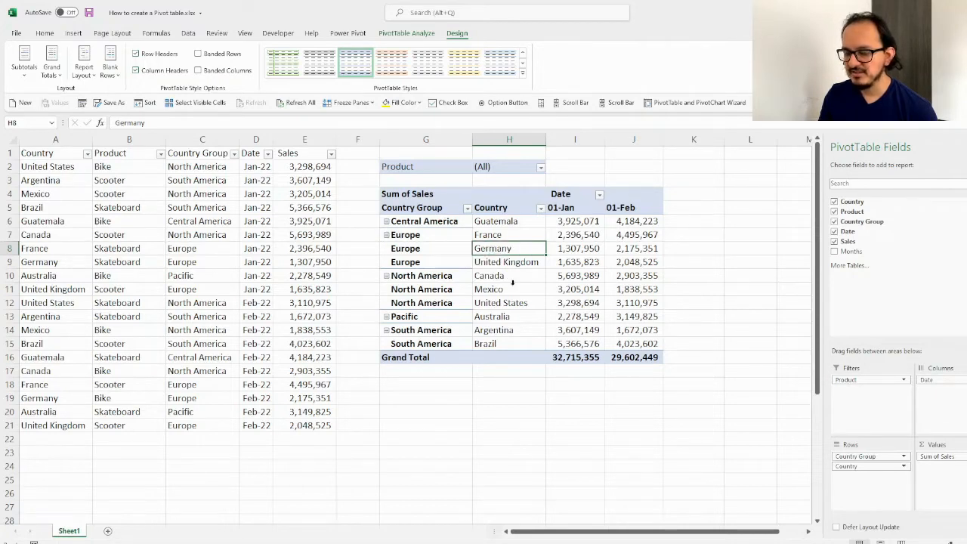
{"action": "left_click", "coordinate": [89, 75]}
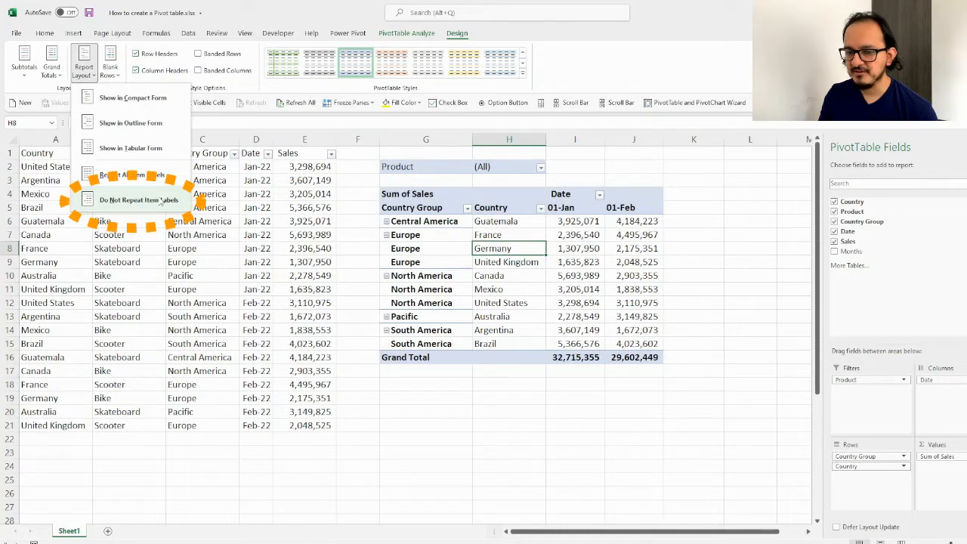
{"action": "left_click", "coordinate": [183, 197]}
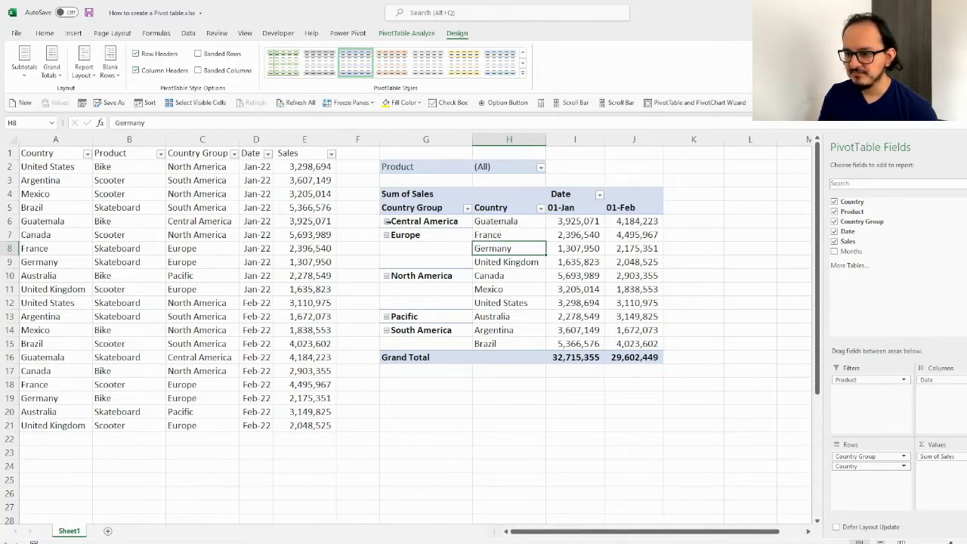
Step: Insert a blank line after each item in the PivotTable and inspect the blank rows between country groups
{"action": "left_click", "coordinate": [117, 80]}
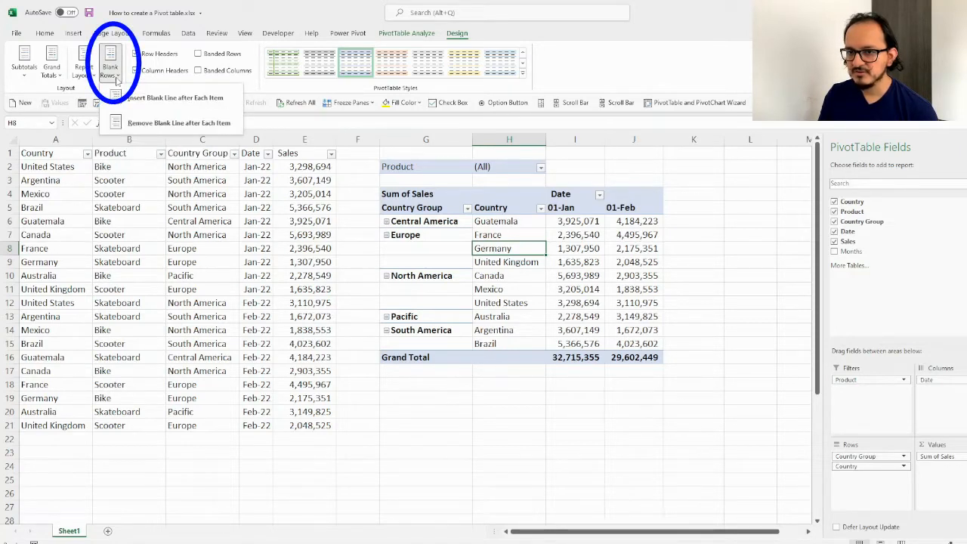
{"action": "left_click", "coordinate": [236, 102]}
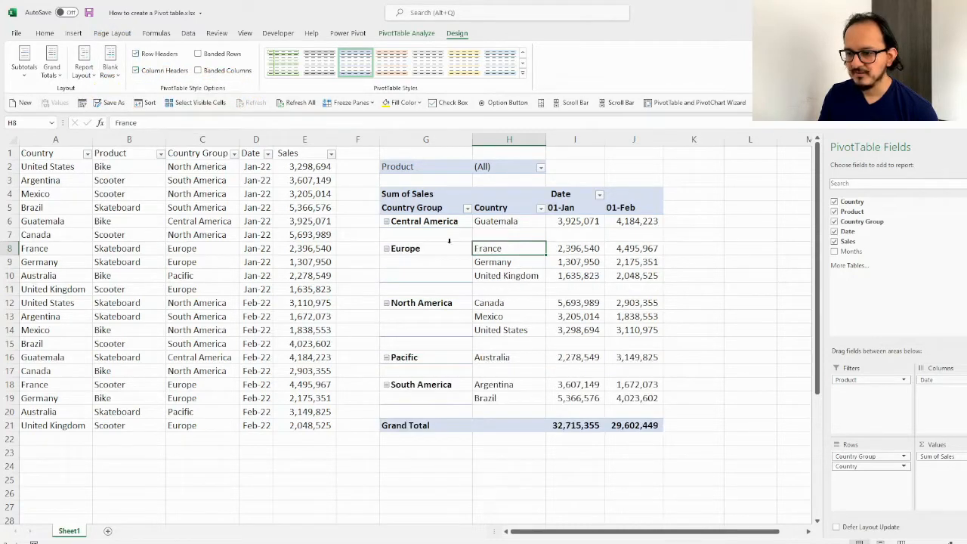
{"action": "left_click", "coordinate": [499, 236]}
{"action": "left_click", "coordinate": [503, 289]}
{"action": "left_click", "coordinate": [504, 343]}
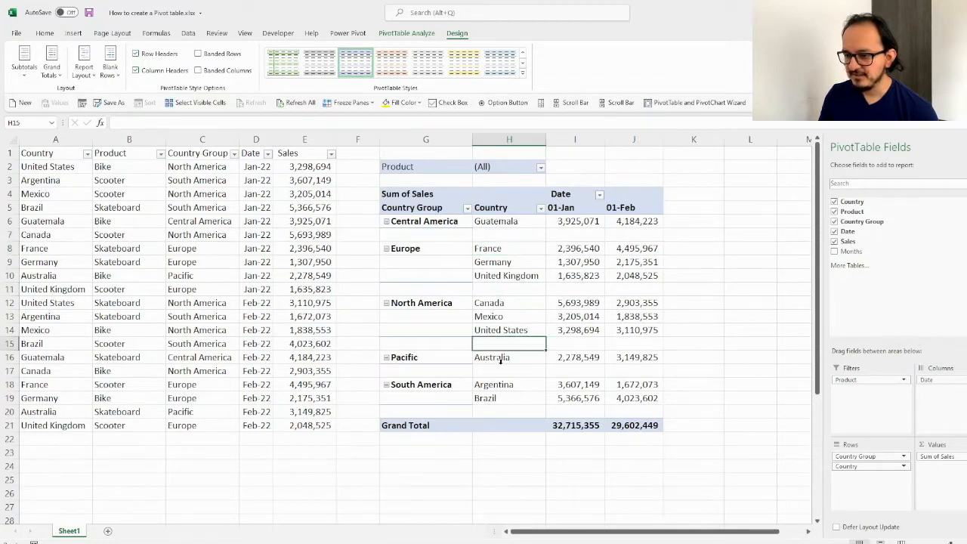
{"action": "left_click", "coordinate": [499, 370]}
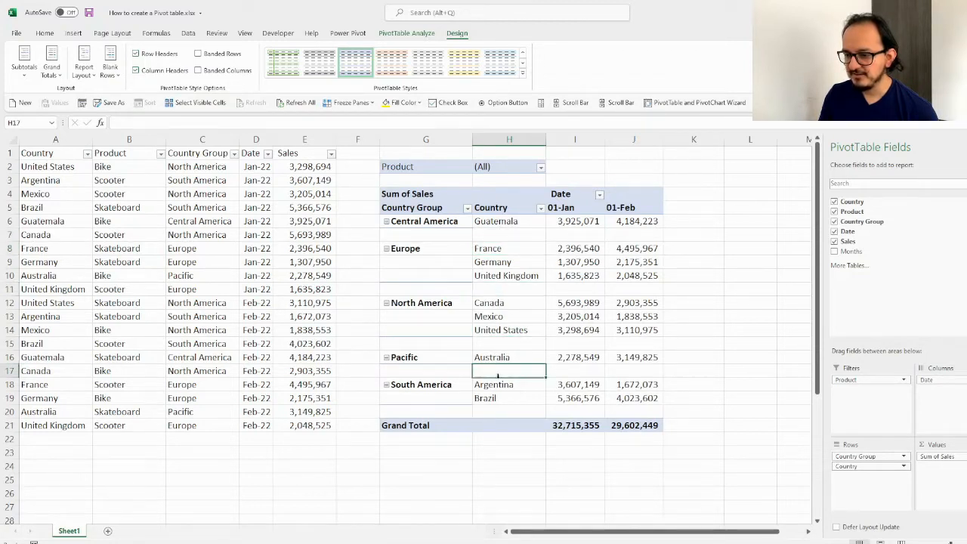
{"action": "left_click", "coordinate": [504, 413]}
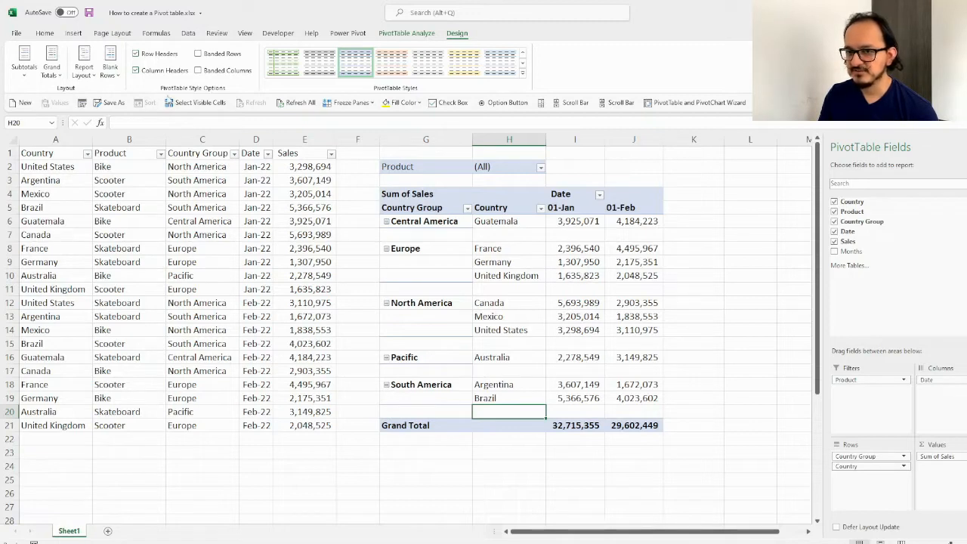
Step: Remove the blank line after each item in the PivotTable and select the France cell
{"action": "left_click", "coordinate": [118, 76]}
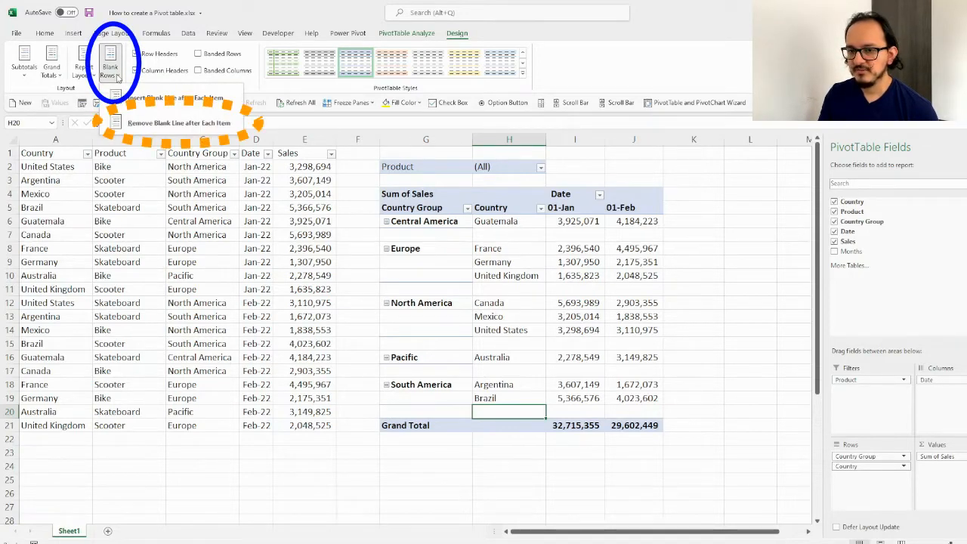
{"action": "left_click", "coordinate": [164, 124]}
{"action": "left_click", "coordinate": [496, 235]}
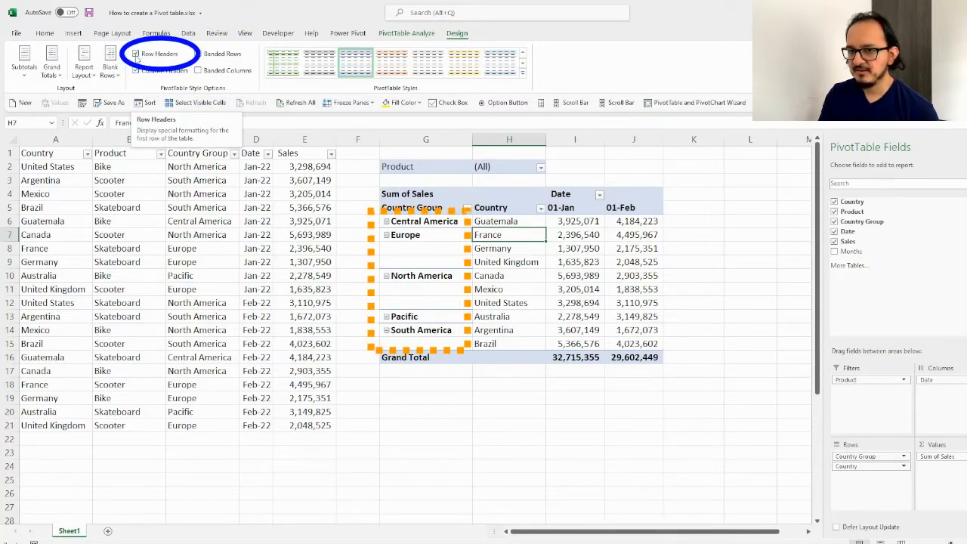
Step: Switch the PivotTable's row header formatting off and back on, and do the same with its column header formatting
{"action": "left_click", "coordinate": [137, 58]}
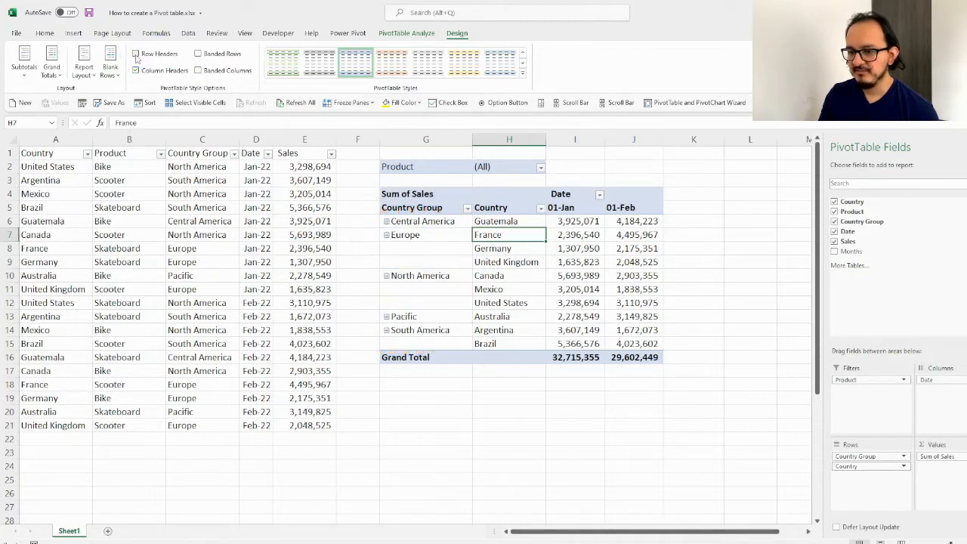
{"action": "left_click", "coordinate": [137, 57]}
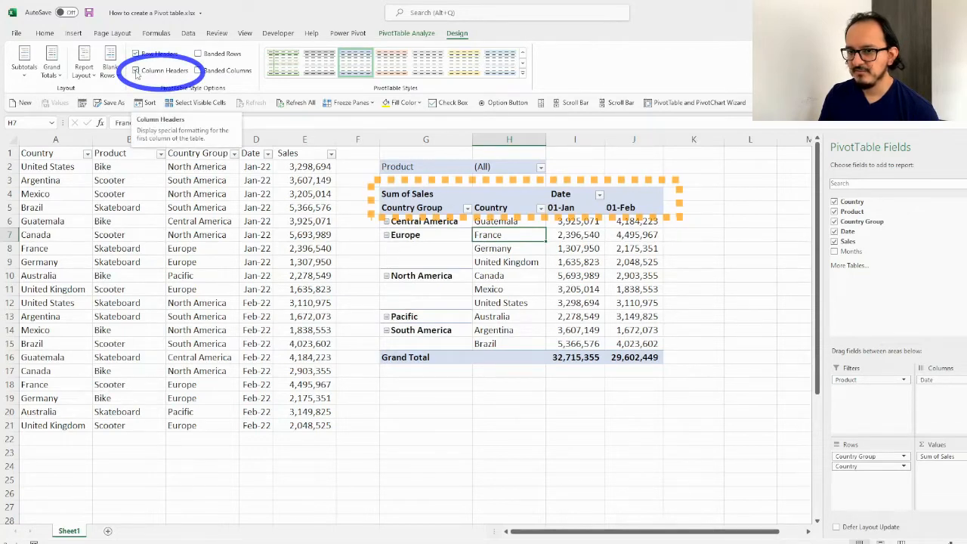
{"action": "left_click", "coordinate": [136, 71]}
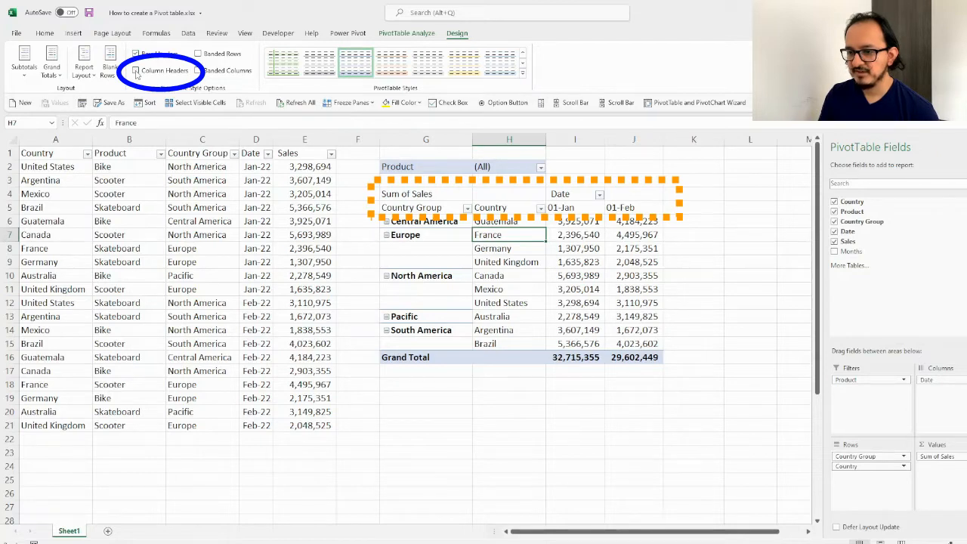
{"action": "left_click", "coordinate": [136, 72]}
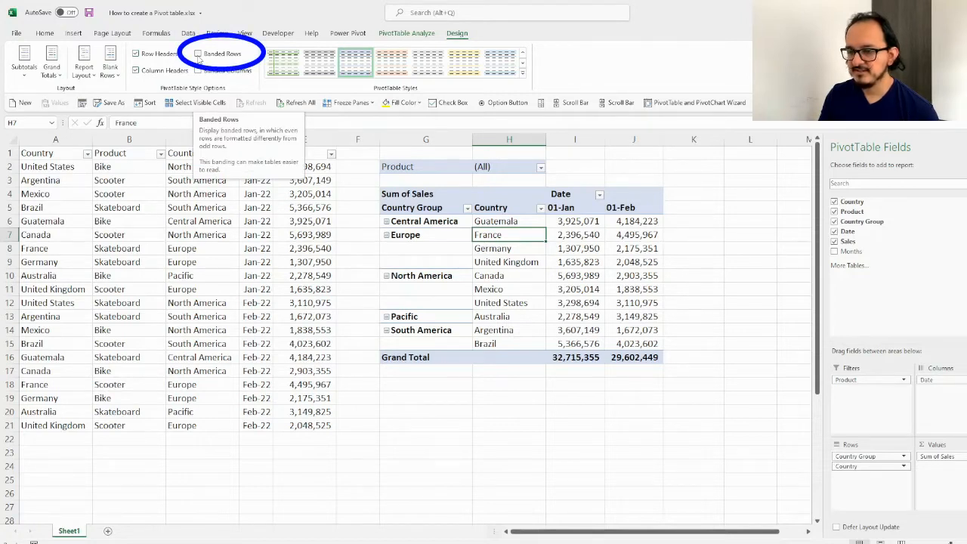
Step: Try banded rows and banded columns on the PivotTable, separately and combined, and switch both back off
{"action": "left_click", "coordinate": [198, 54]}
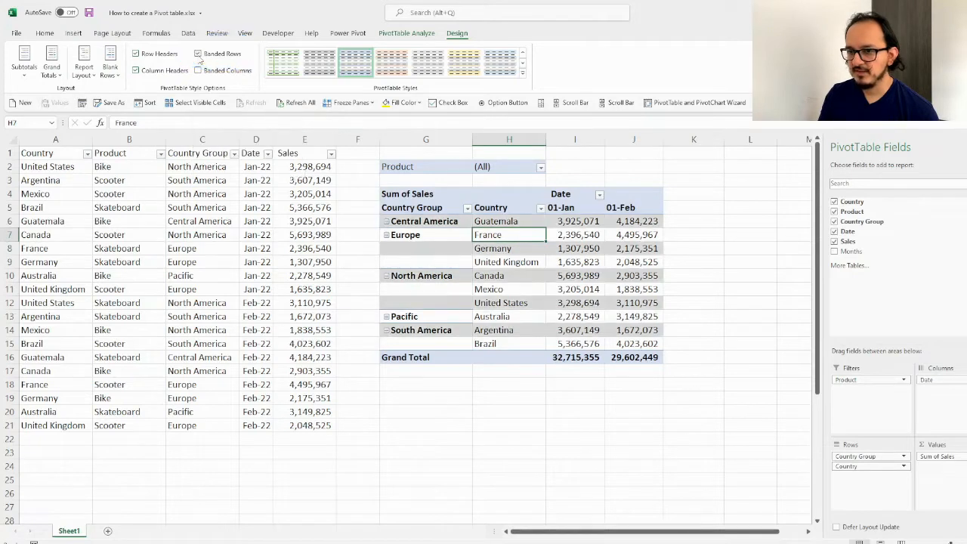
{"action": "left_click", "coordinate": [198, 54]}
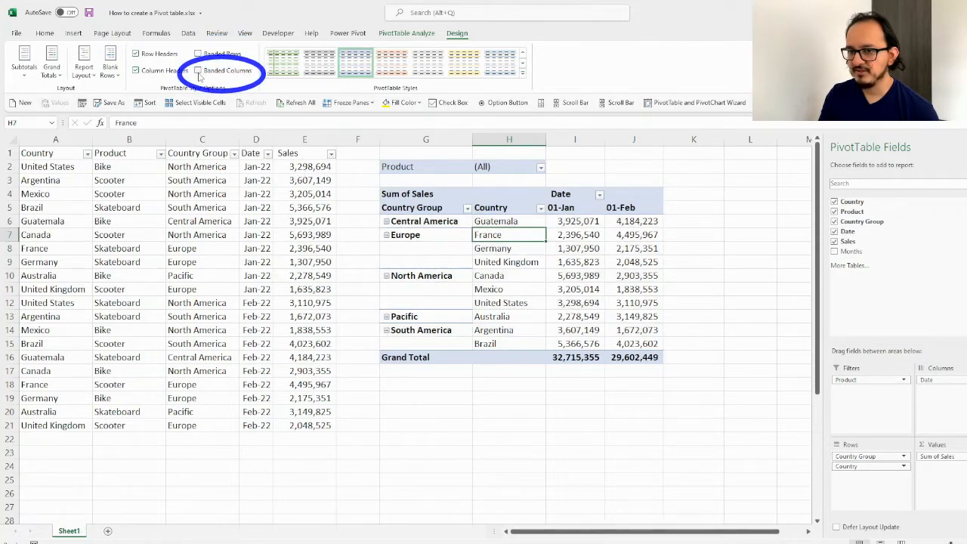
{"action": "left_click", "coordinate": [198, 70]}
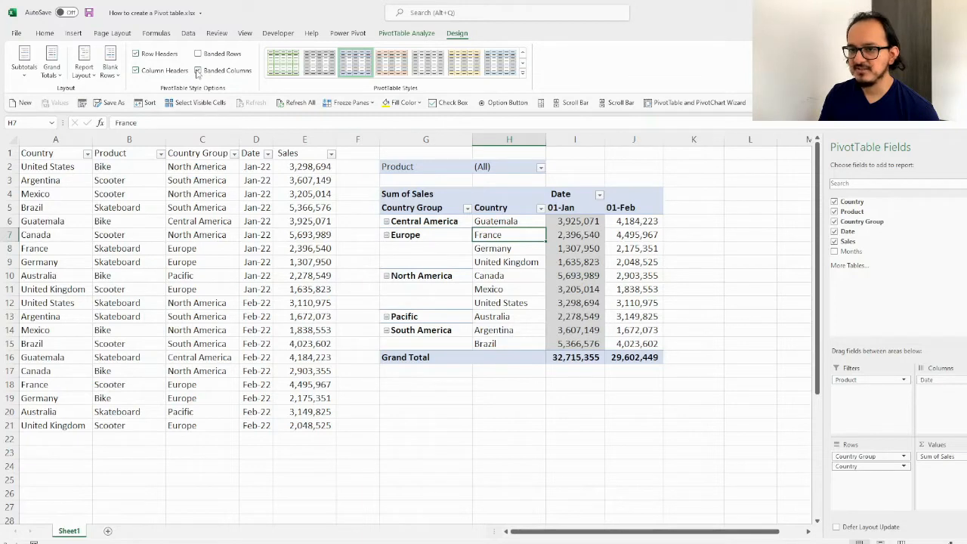
{"action": "left_click", "coordinate": [198, 54]}
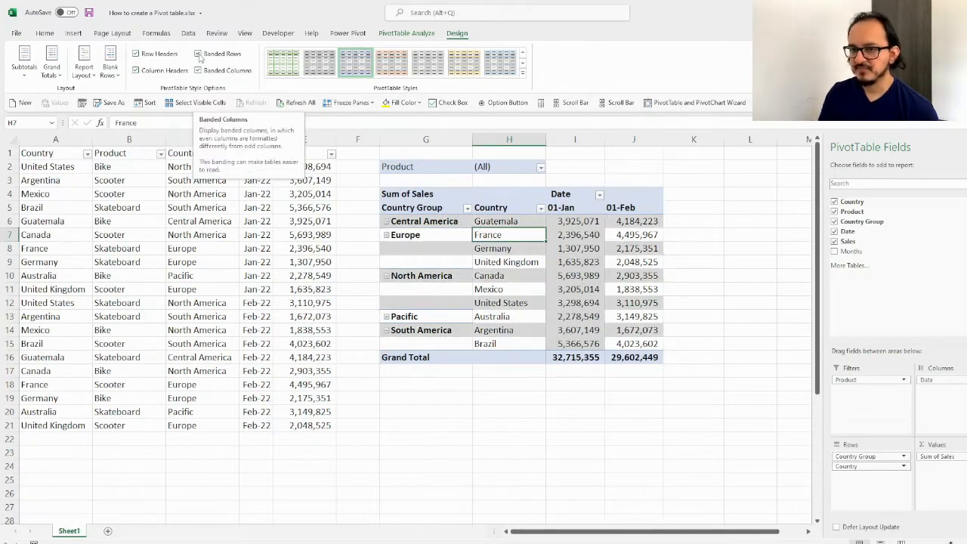
{"action": "left_click", "coordinate": [198, 54]}
{"action": "left_click", "coordinate": [198, 70]}
{"action": "left_click", "coordinate": [197, 71]}
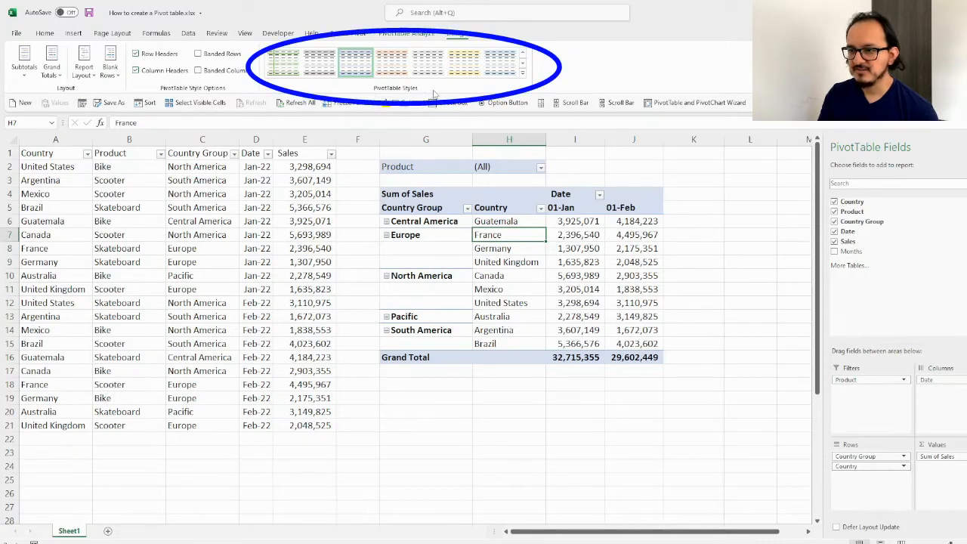
Step: Try an orange Medium style, a grey Medium style with black headers, and Dark Yellow, Pivot Style Dark 19 on the PivotTable
{"action": "left_click", "coordinate": [523, 76]}
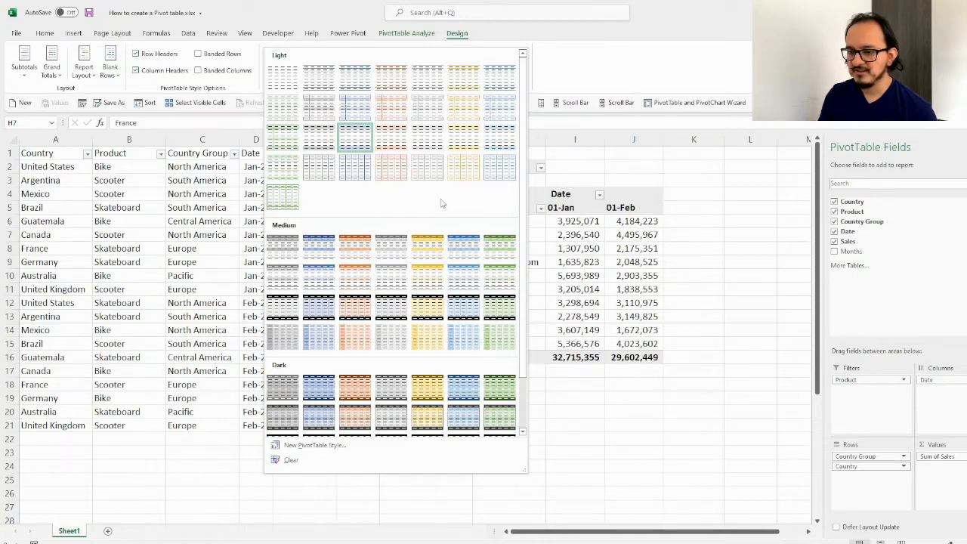
{"action": "scroll", "coordinate": [443, 203], "scroll_direction": "down", "scroll_amount": 2}
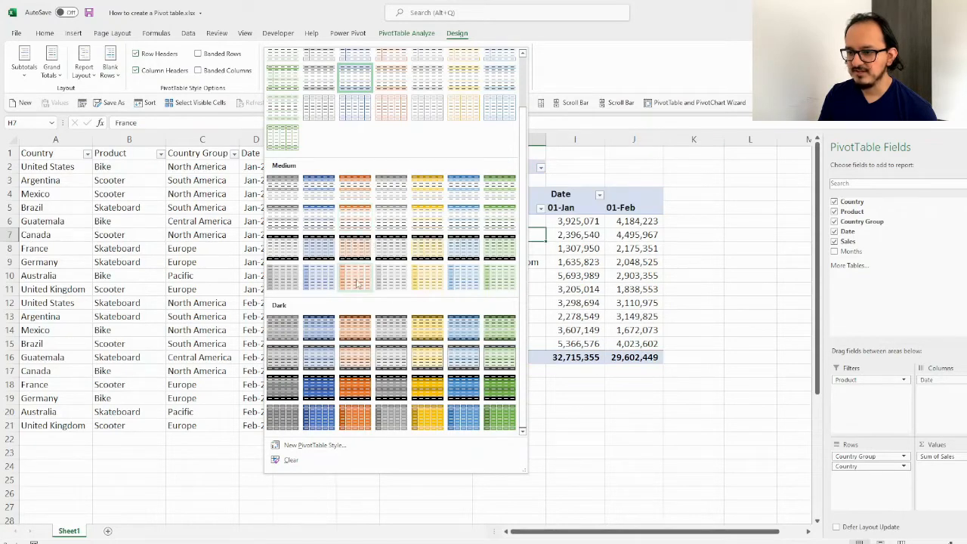
{"action": "left_click", "coordinate": [355, 195]}
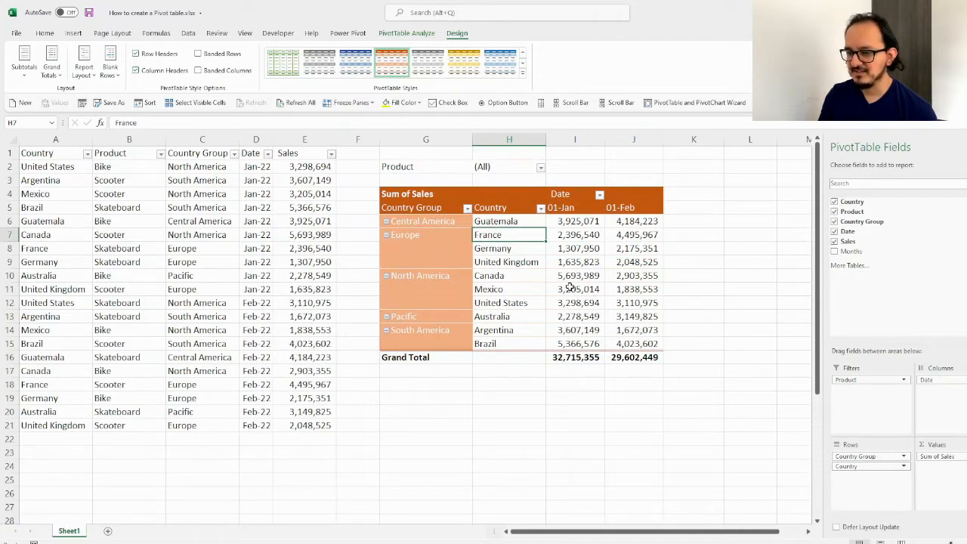
{"action": "left_click", "coordinate": [522, 72]}
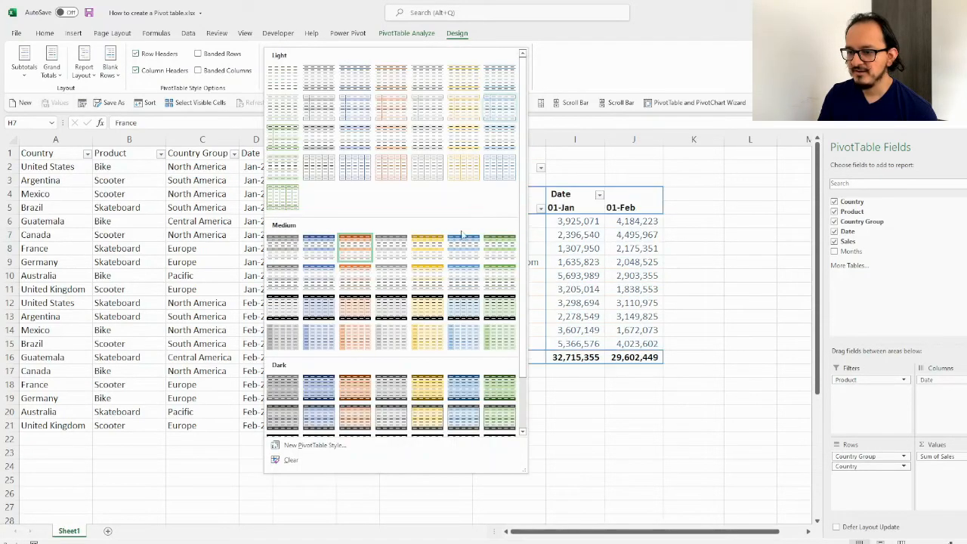
{"action": "left_click", "coordinate": [428, 306]}
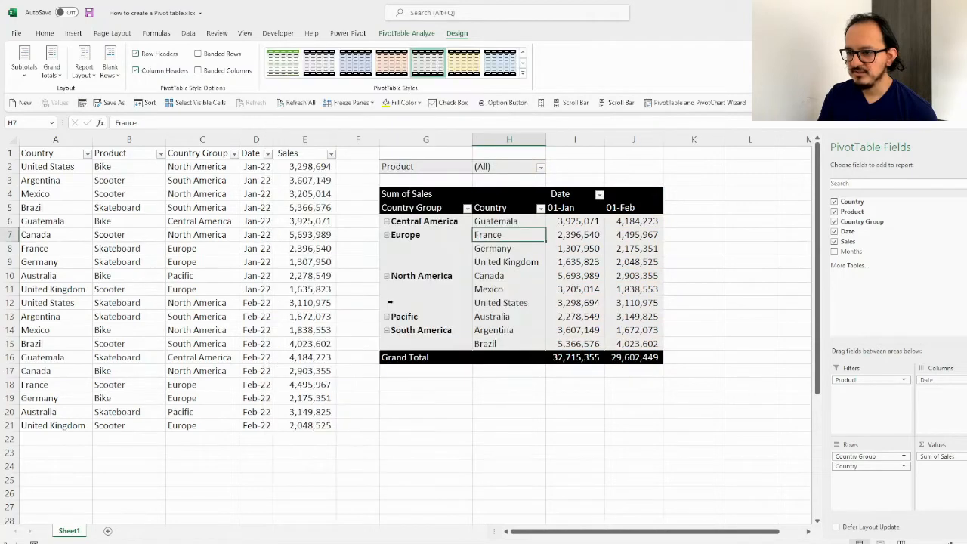
{"action": "left_click", "coordinate": [524, 76]}
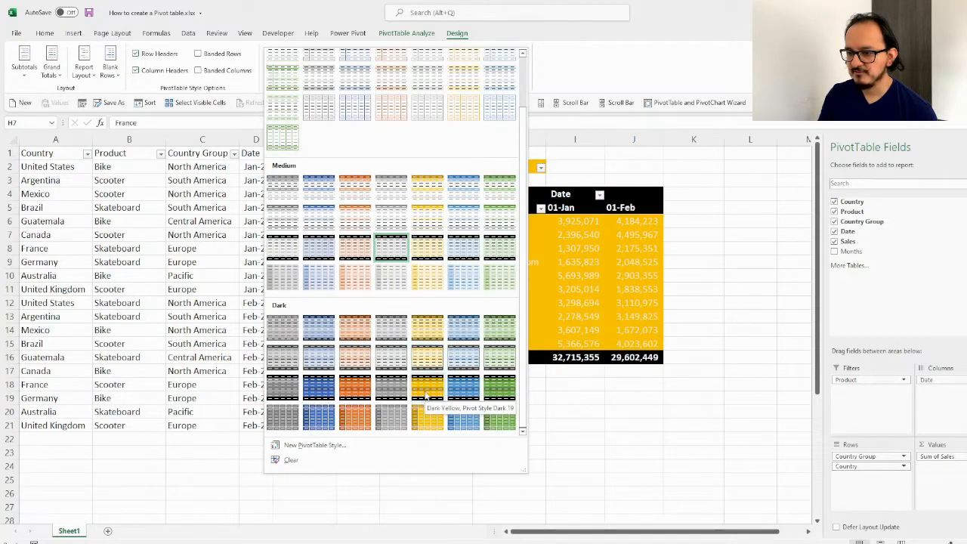
{"action": "left_click", "coordinate": [427, 392]}
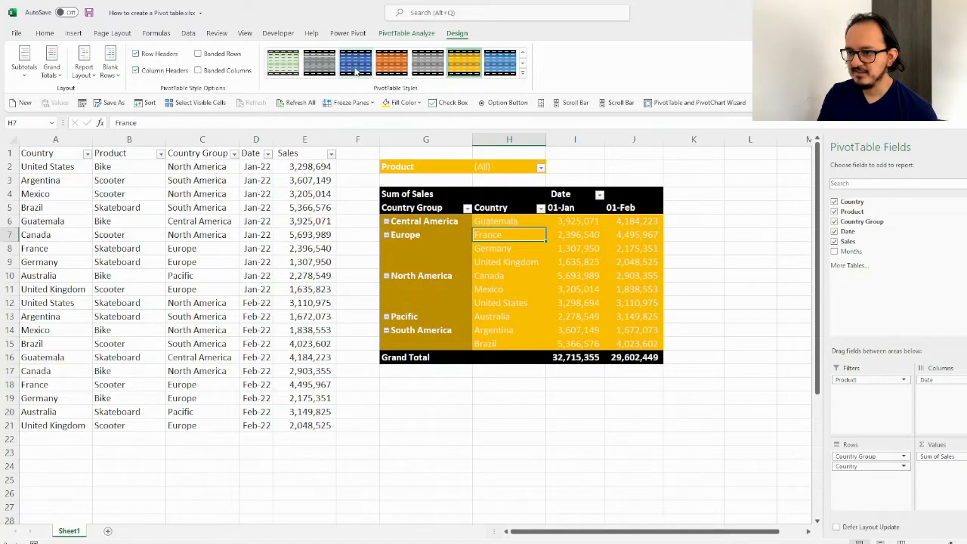
Step: Apply the green Medium style with a dark green header and light green Country Group column to the PivotTable
{"action": "left_click", "coordinate": [522, 71]}
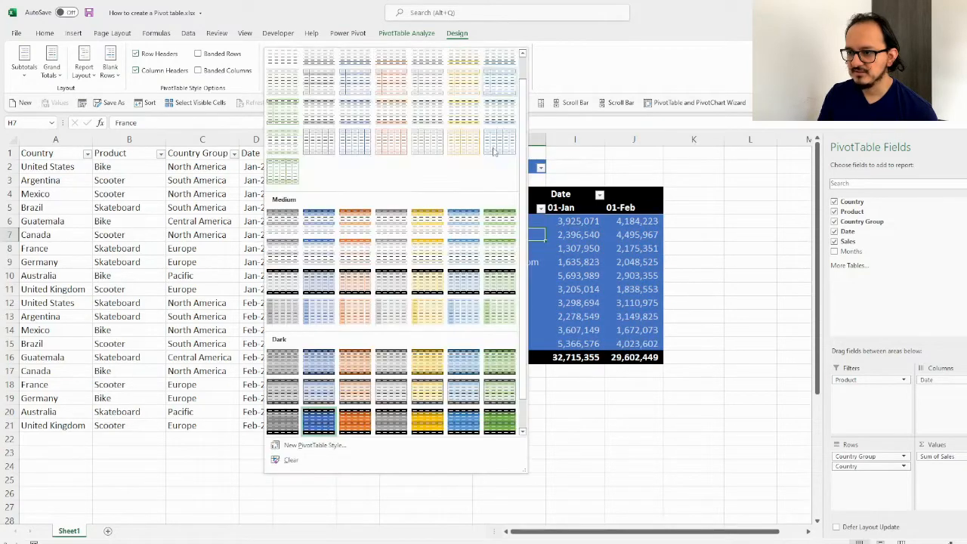
{"action": "left_click", "coordinate": [502, 359]}
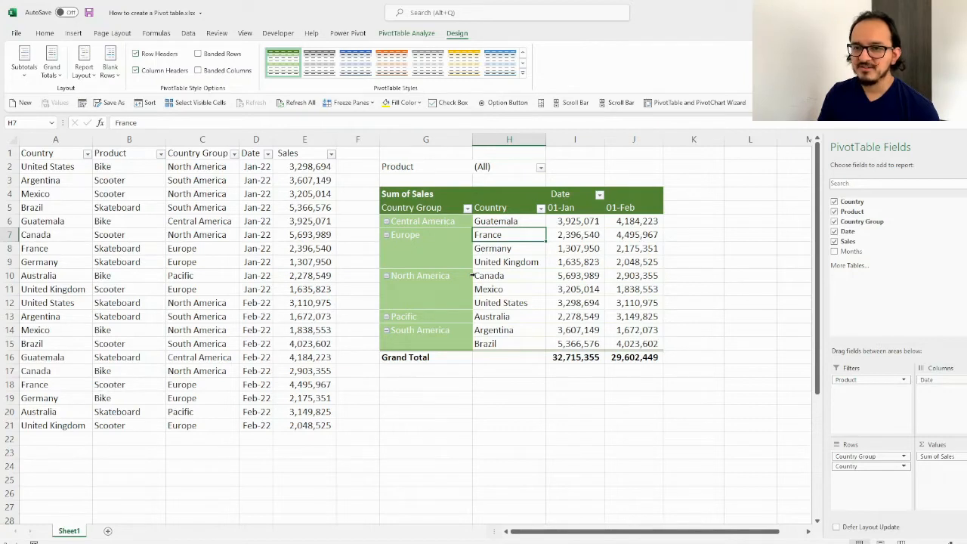
Step: Make the Germany label in the PivotTable bold and fill Mexico's 01-Feb sales cell with yellow
{"action": "left_click", "coordinate": [44, 34]}
{"action": "left_click", "coordinate": [633, 275]}
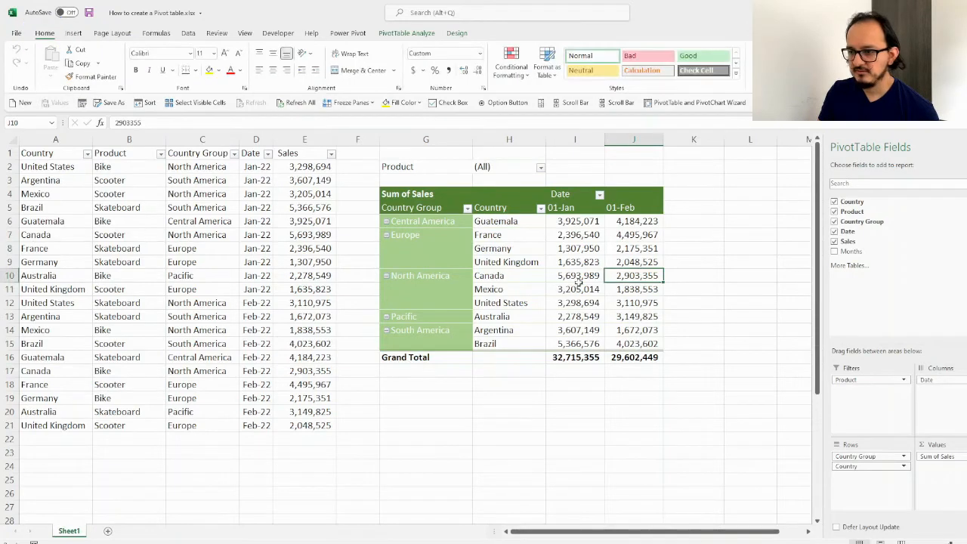
{"action": "left_click", "coordinate": [538, 249]}
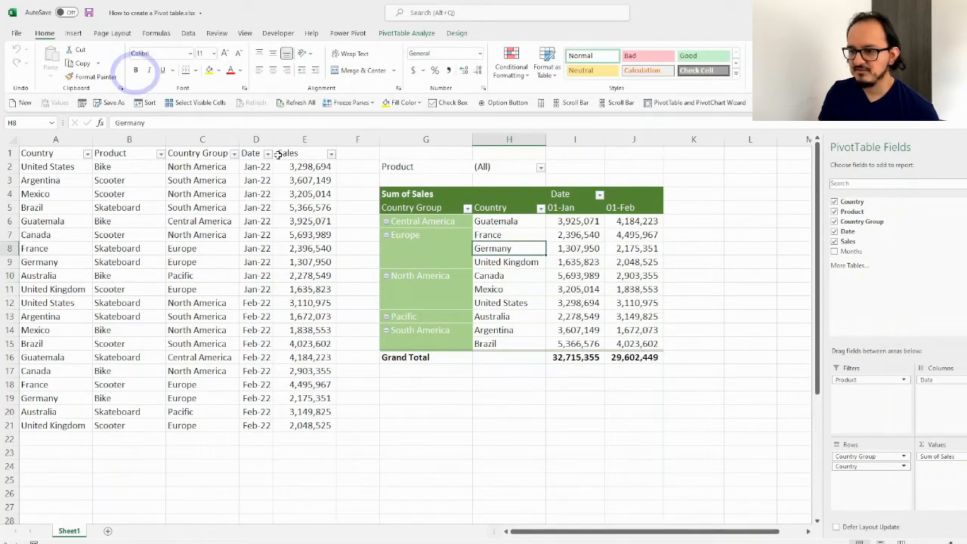
{"action": "left_click", "coordinate": [138, 70]}
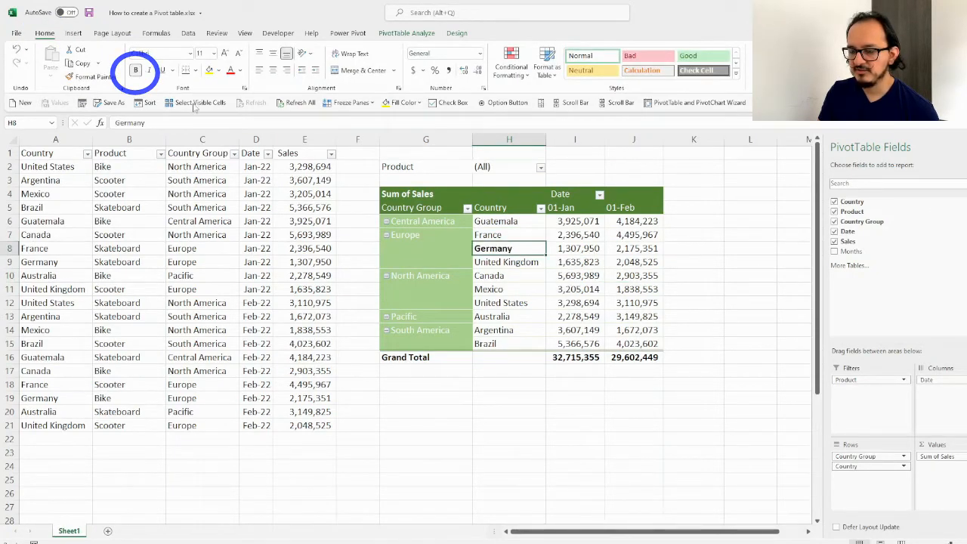
{"action": "left_click", "coordinate": [626, 291]}
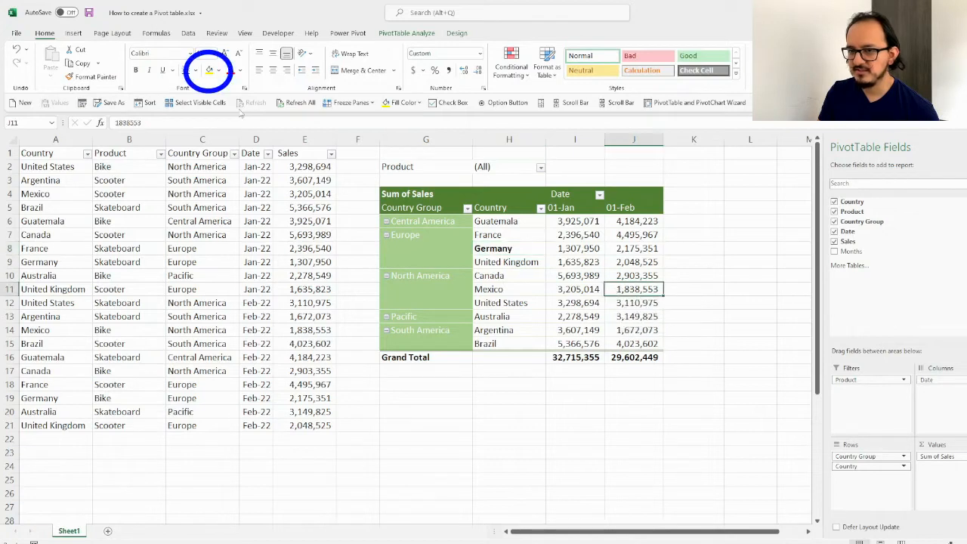
{"action": "left_click", "coordinate": [210, 73]}
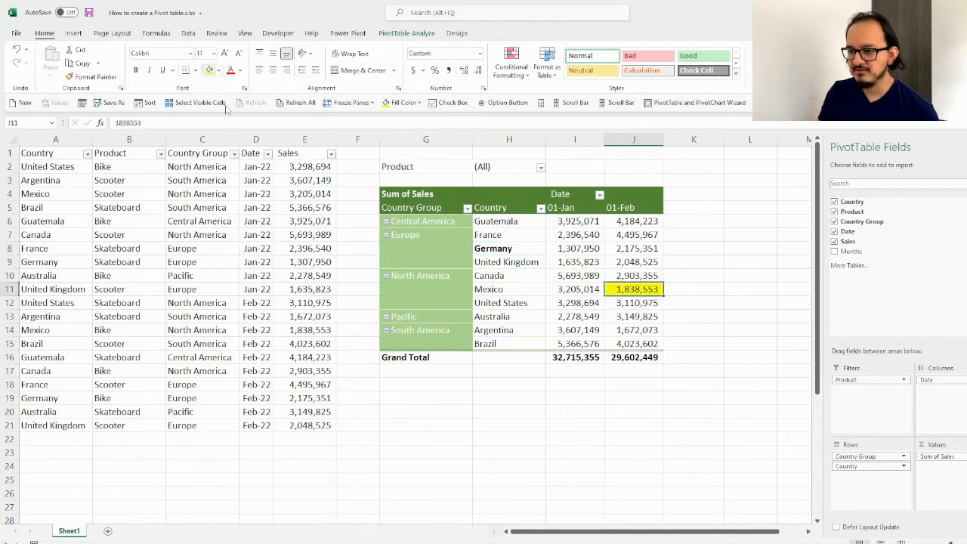